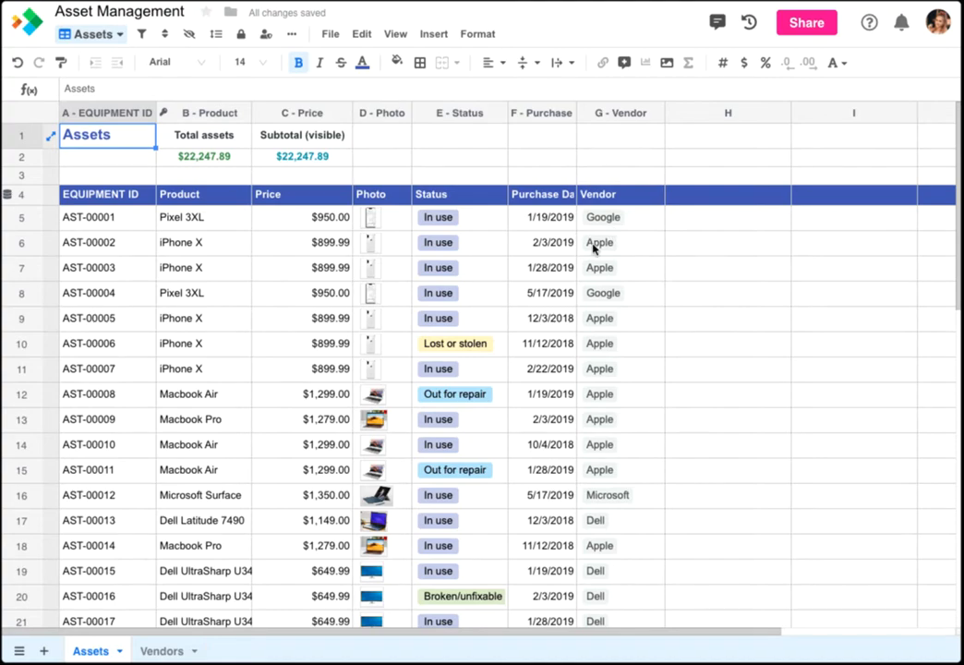
View the related Vendors row for Apple linked to asset AST-00002, and close it.
{"action": "left_click", "coordinate": [594, 245]}
{"action": "left_click", "coordinate": [595, 247]}
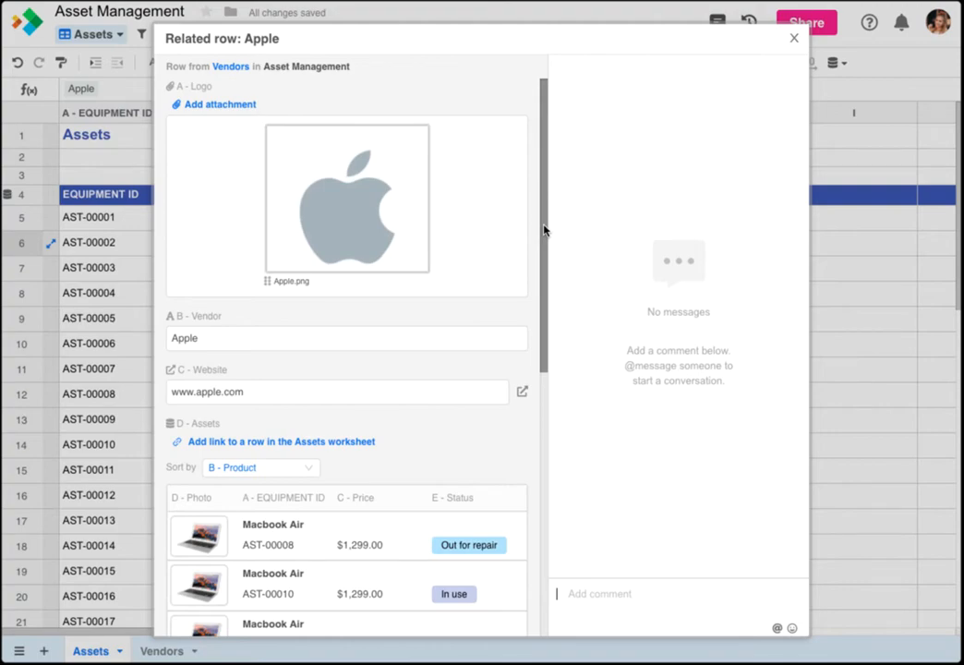
{"action": "key", "text": "Escape"}
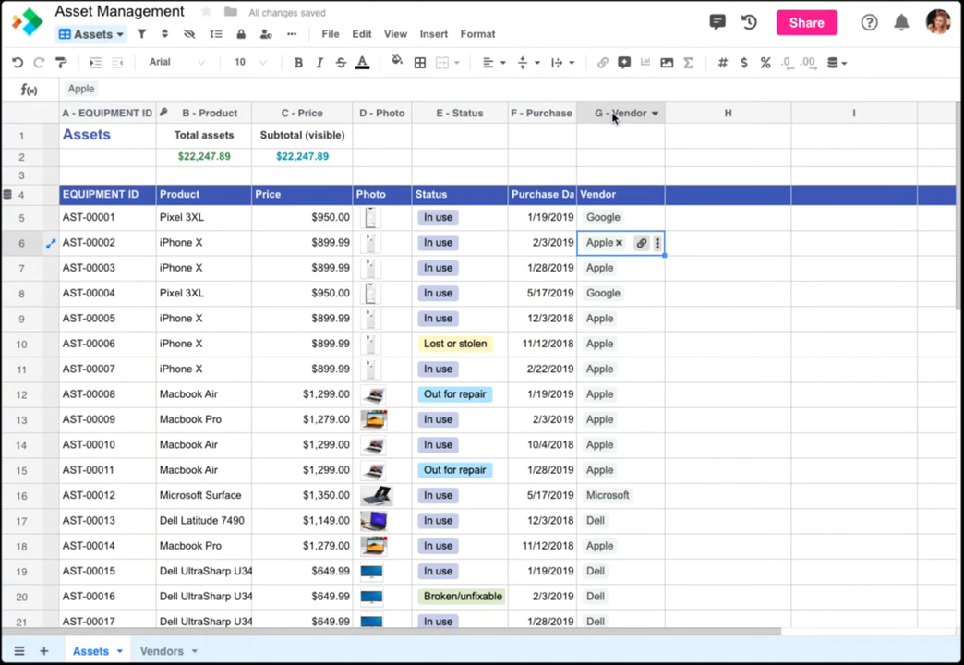
Inspect the data type settings of the Vendor column, leaving them as they are.
{"action": "left_click", "coordinate": [613, 113]}
{"action": "double_click", "coordinate": [614, 112]}
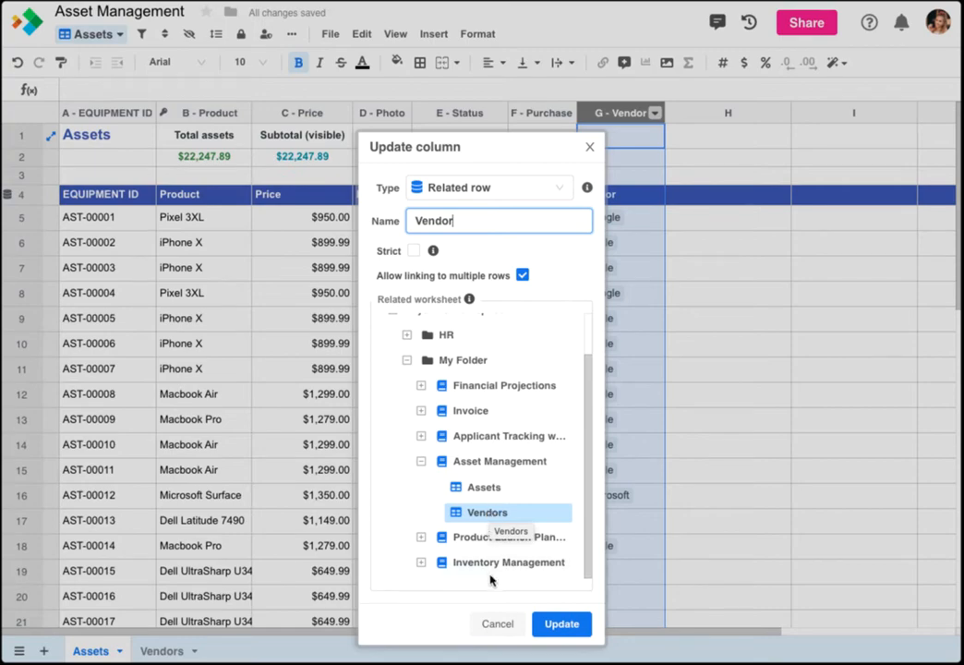
{"action": "left_click", "coordinate": [490, 623]}
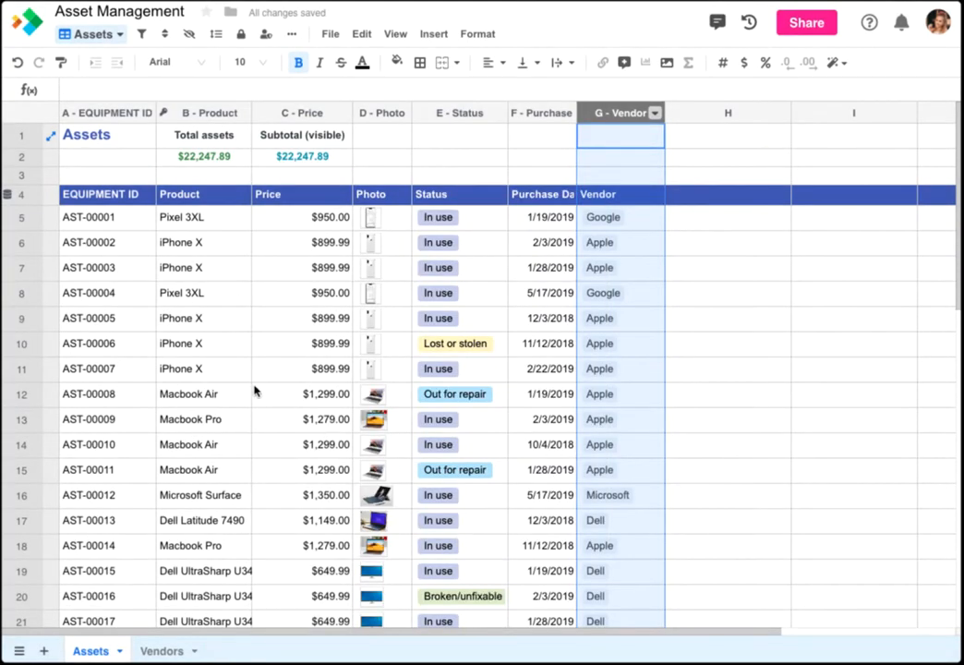
View the details of AST-00005, follow its links to the Apple vendor row and a related Macbook Pro, and close them.
{"action": "left_click", "coordinate": [53, 321]}
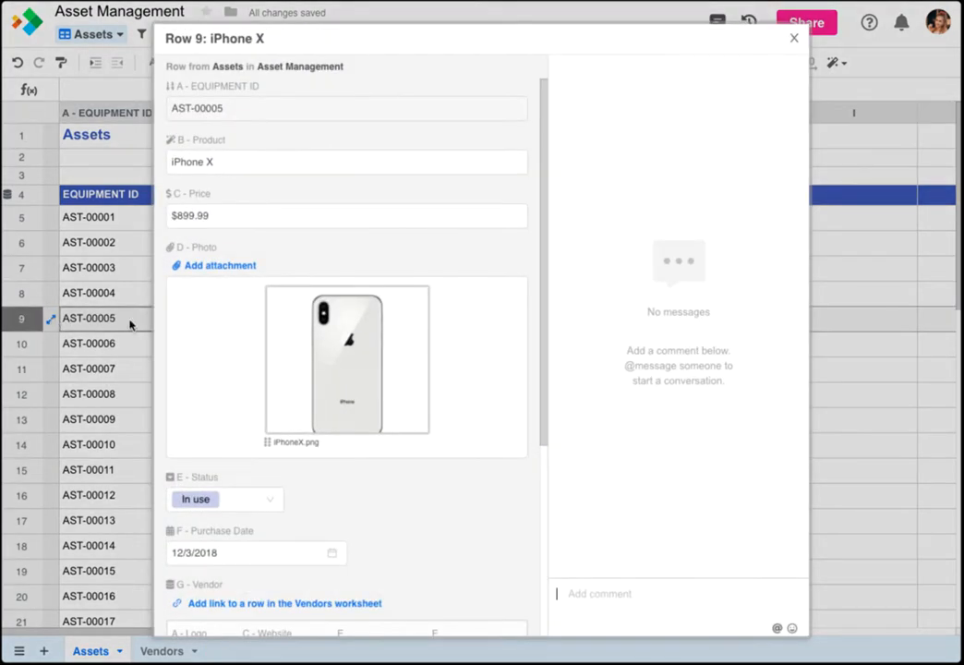
{"action": "left_click_drag", "start_coordinate": [543, 254], "coordinate": [532, 364]}
{"action": "left_click", "coordinate": [347, 509]}
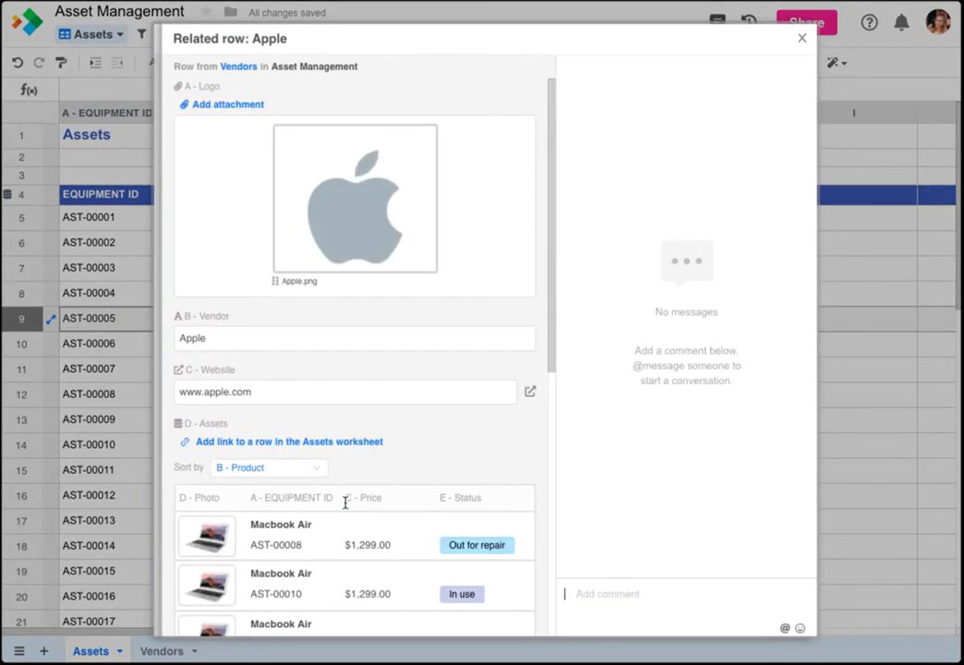
{"action": "scroll", "coordinate": [345, 502], "scroll_direction": "down", "scroll_amount": 3}
{"action": "left_click", "coordinate": [359, 383]}
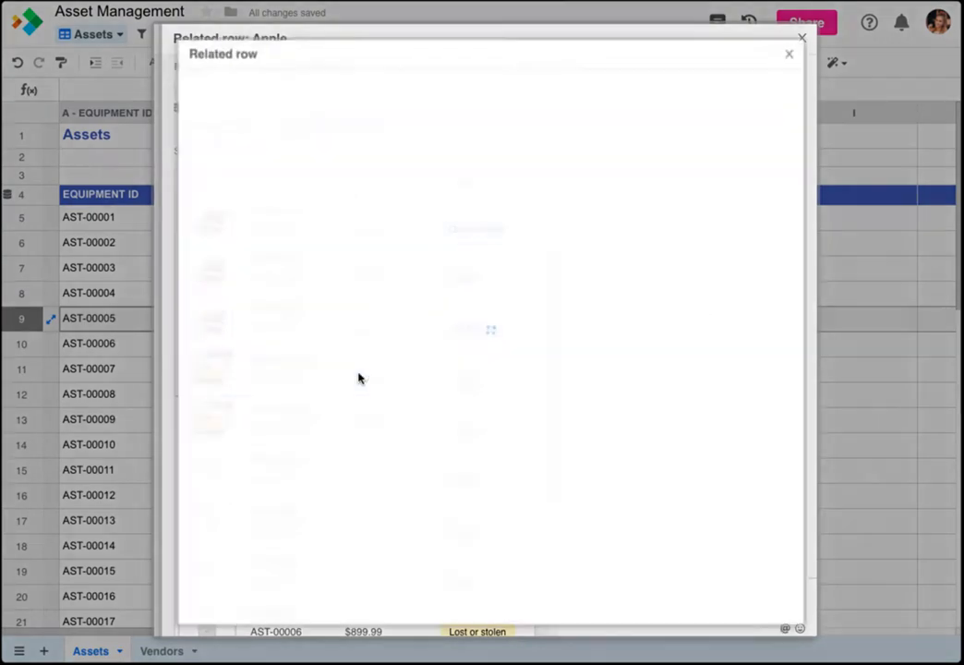
{"action": "scroll", "coordinate": [360, 379], "scroll_direction": "down", "scroll_amount": 3}
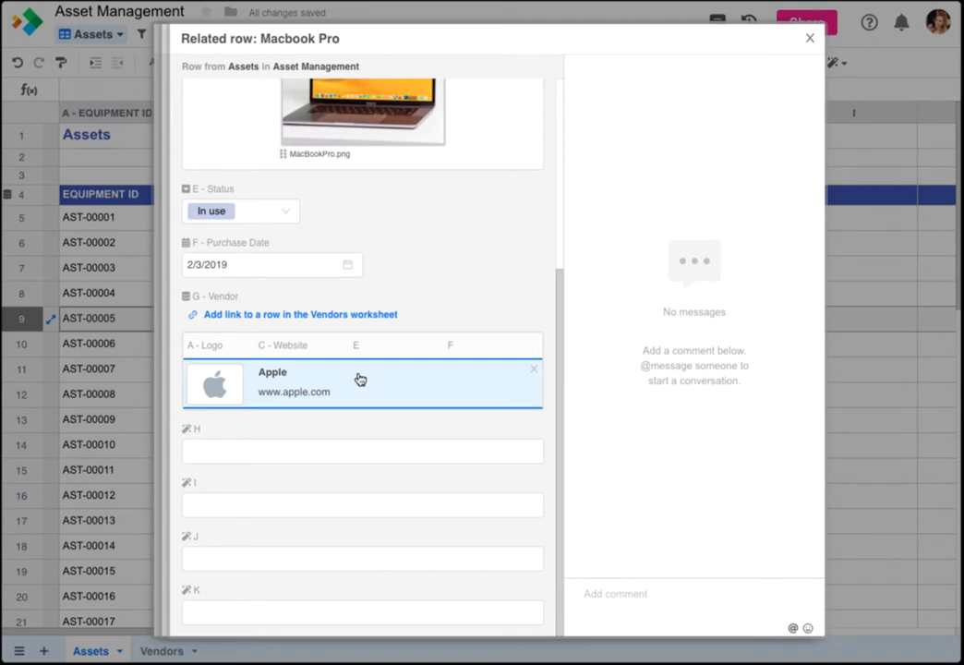
{"action": "left_click", "coordinate": [845, 88]}
{"action": "left_click", "coordinate": [845, 88]}
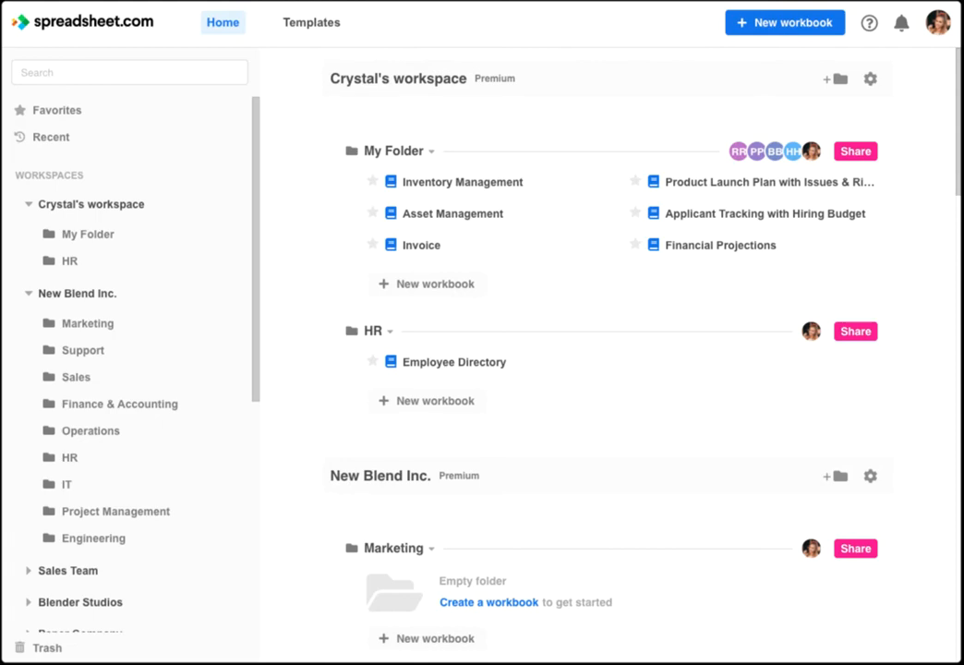
Open the Employee Directory workbook from the HR folder.
{"action": "left_click", "coordinate": [458, 368]}
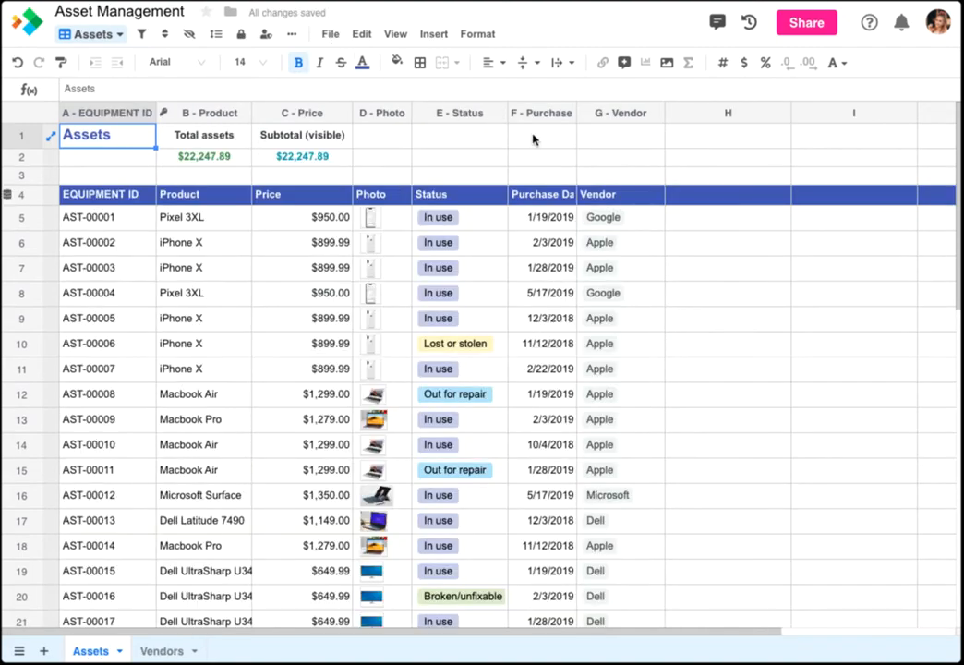
In the Assets sheet of the Asset Management workbook, set column H's data type to Related row and name it Employee.
{"action": "left_click", "coordinate": [781, 195]}
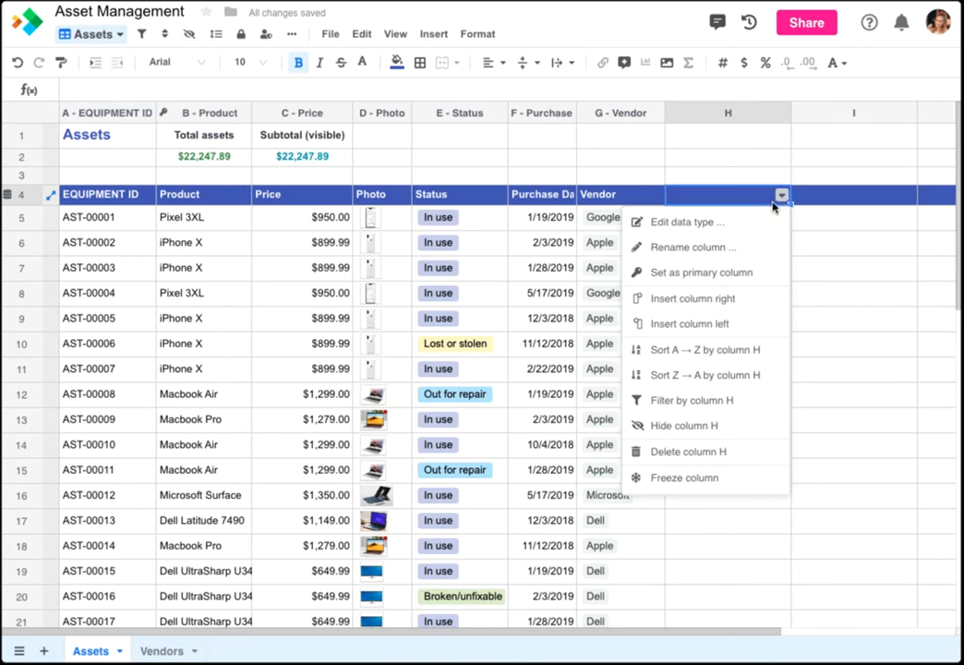
{"action": "left_click", "coordinate": [696, 227]}
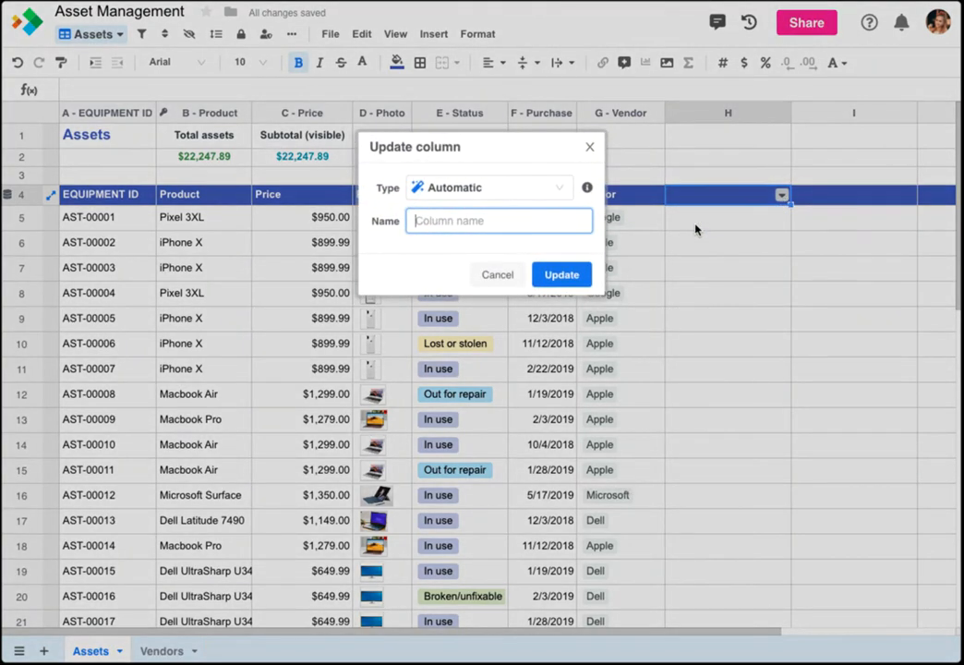
{"action": "left_click", "coordinate": [555, 188]}
{"action": "left_click", "coordinate": [555, 188]}
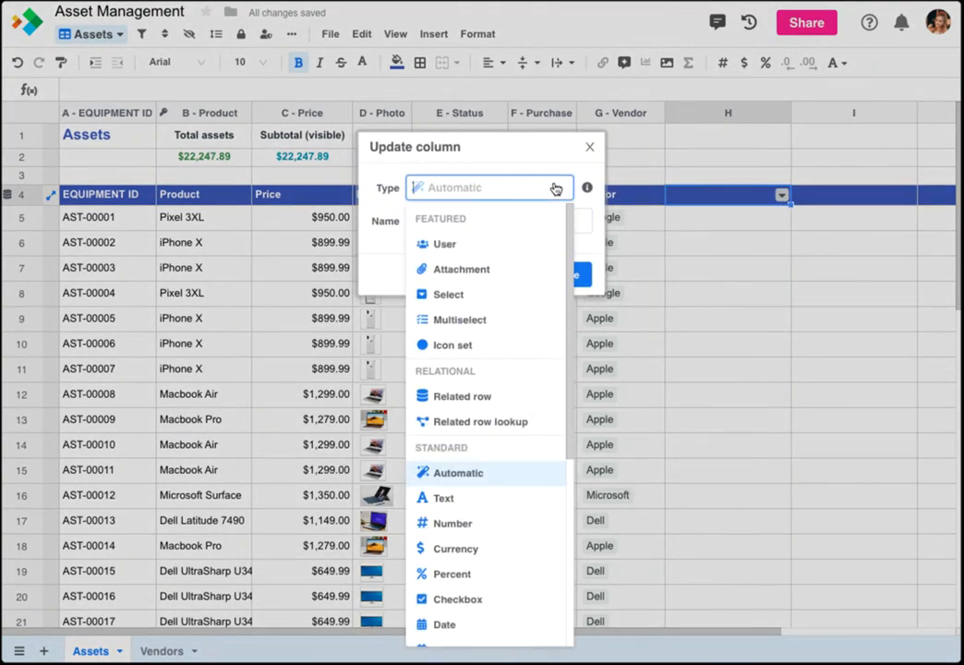
{"action": "left_click", "coordinate": [466, 397]}
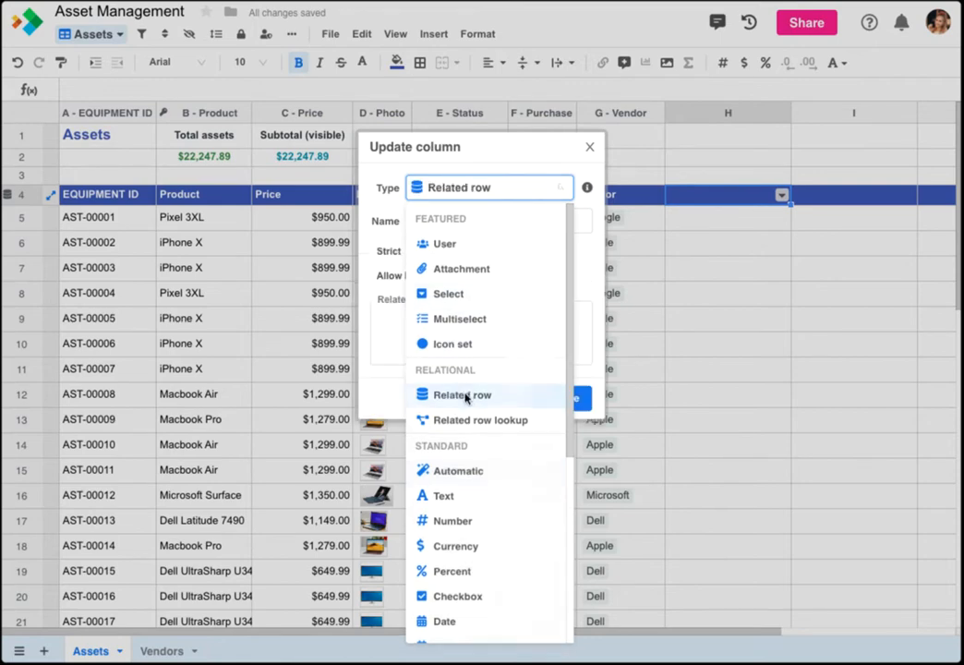
{"action": "left_click", "coordinate": [426, 226]}
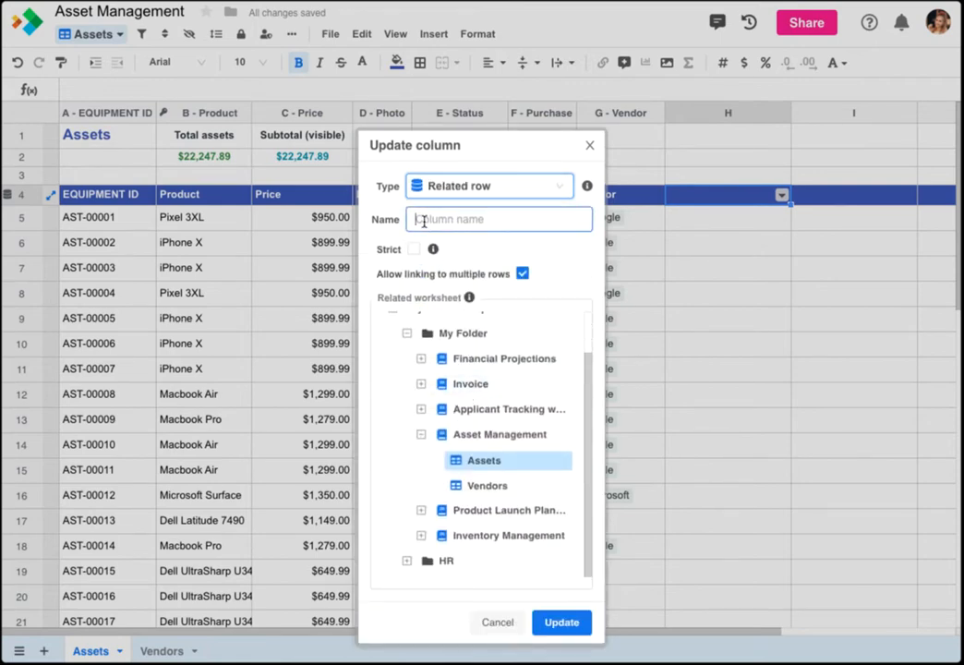
{"action": "type", "text": "Employee"}
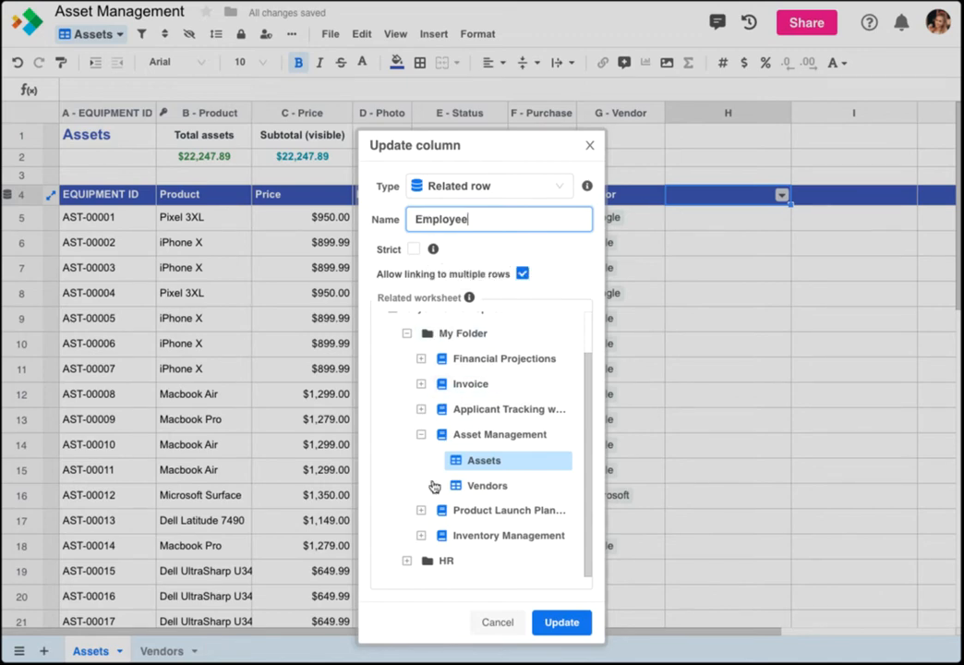
Relate the column to the Employees worksheet of the HR folder's Employee Directory, disallow linking to multiple rows, and apply the column settings.
{"action": "left_click", "coordinate": [409, 561]}
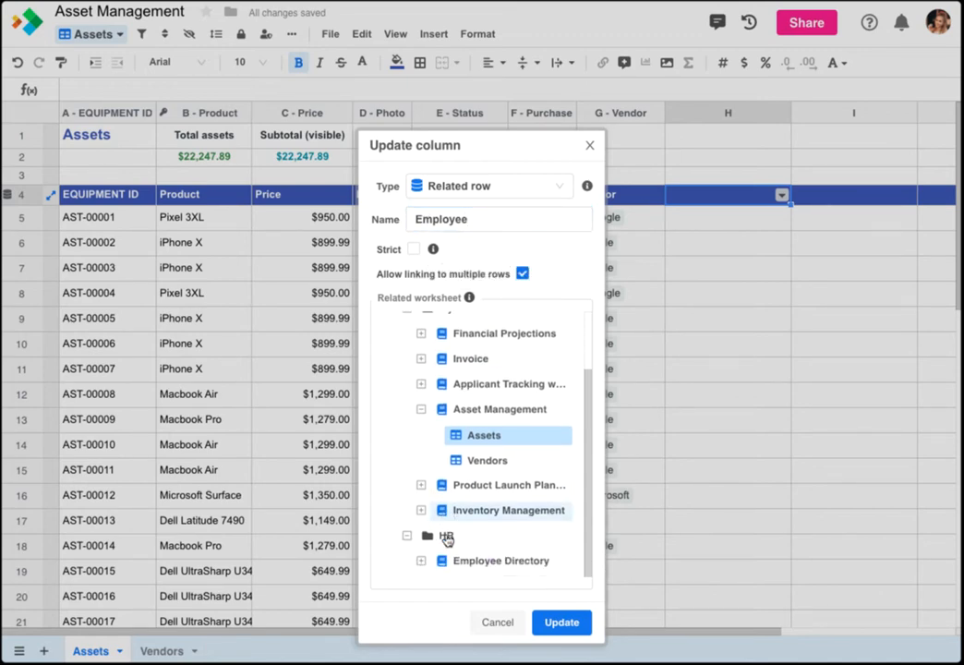
{"action": "left_click", "coordinate": [421, 563]}
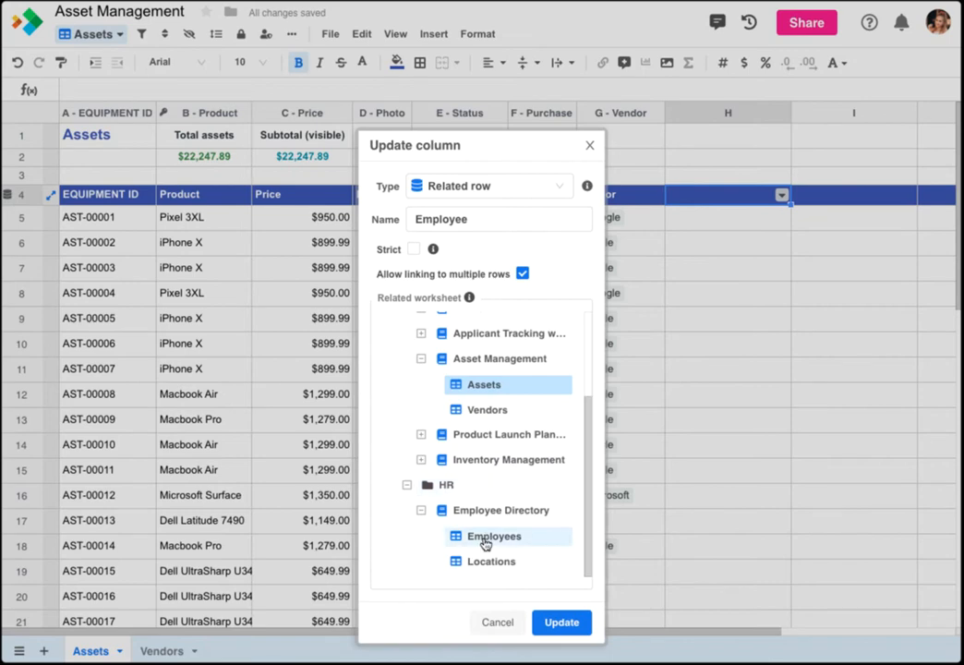
{"action": "left_click", "coordinate": [485, 543]}
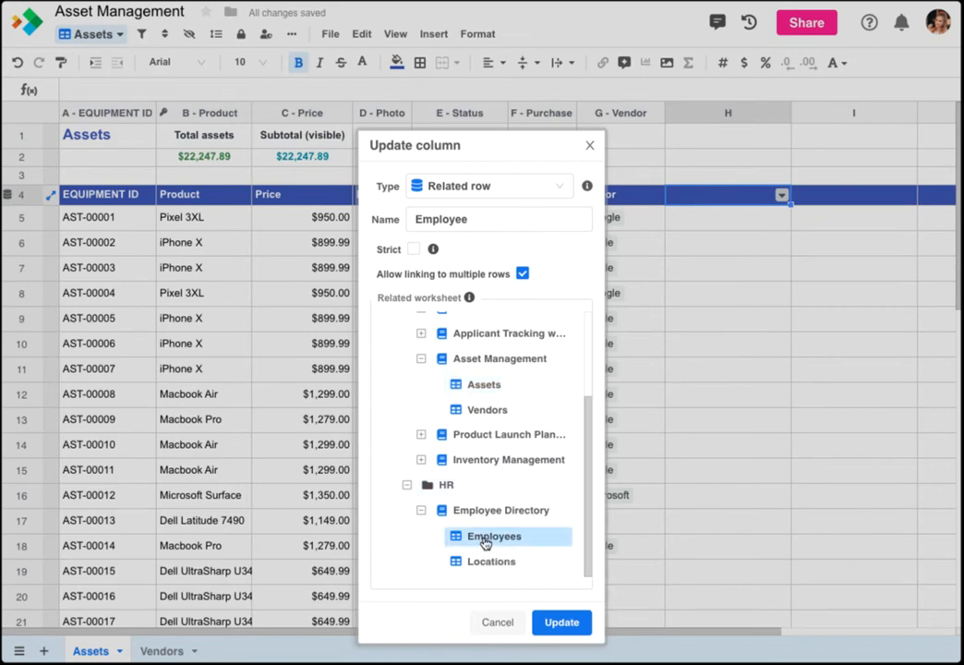
{"action": "left_click", "coordinate": [523, 273]}
{"action": "left_click", "coordinate": [562, 623]}
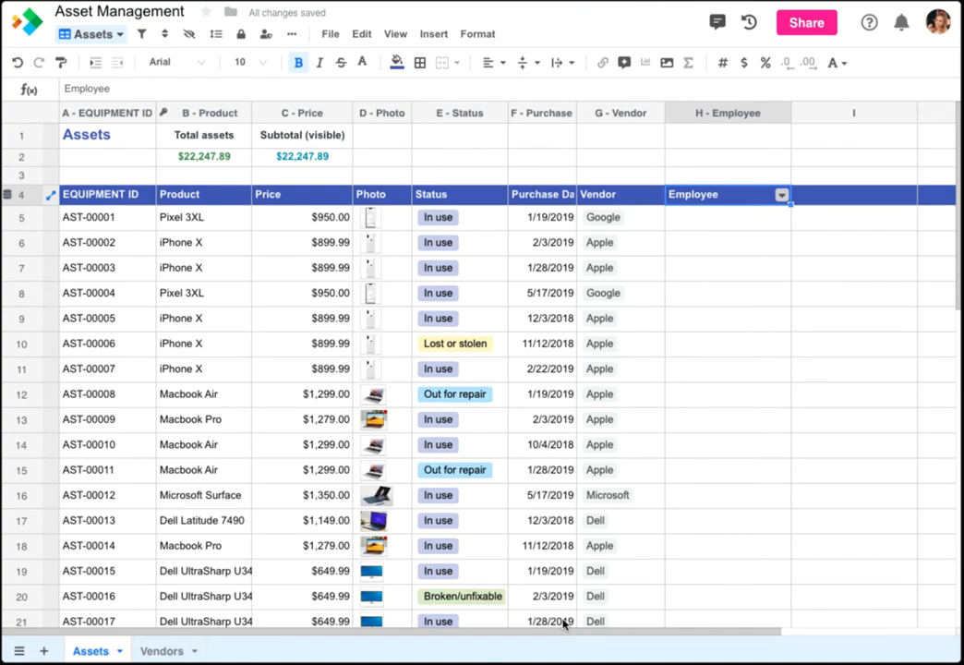
In the Employee column, link AST-00001 to the VP Product Management's row and AST-00002 to the Engineering Manager's row.
{"action": "left_click", "coordinate": [753, 219]}
{"action": "left_click", "coordinate": [766, 219]}
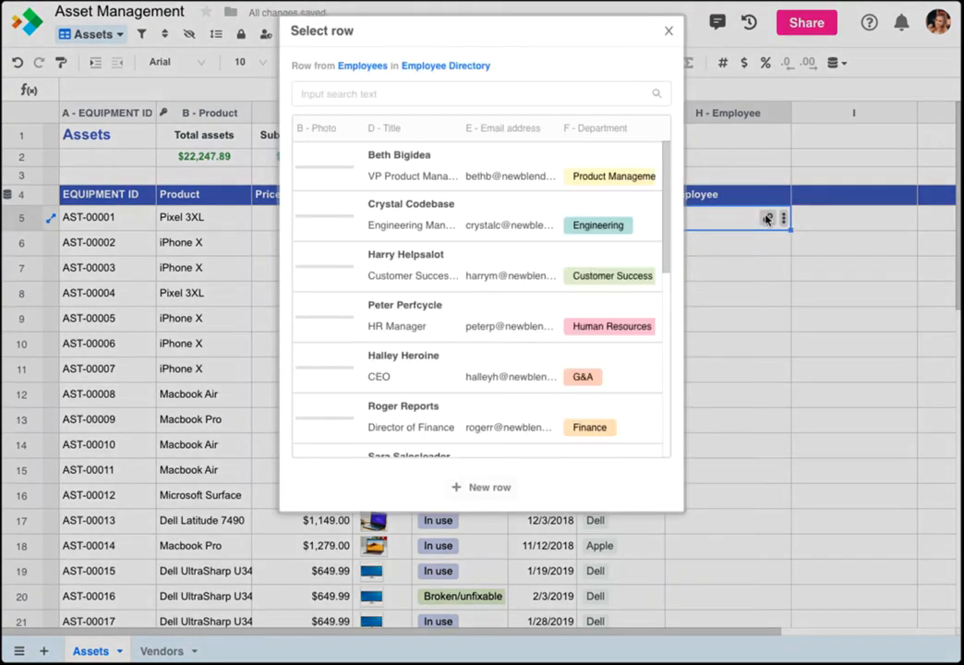
{"action": "left_click", "coordinate": [591, 174]}
{"action": "left_click", "coordinate": [753, 244]}
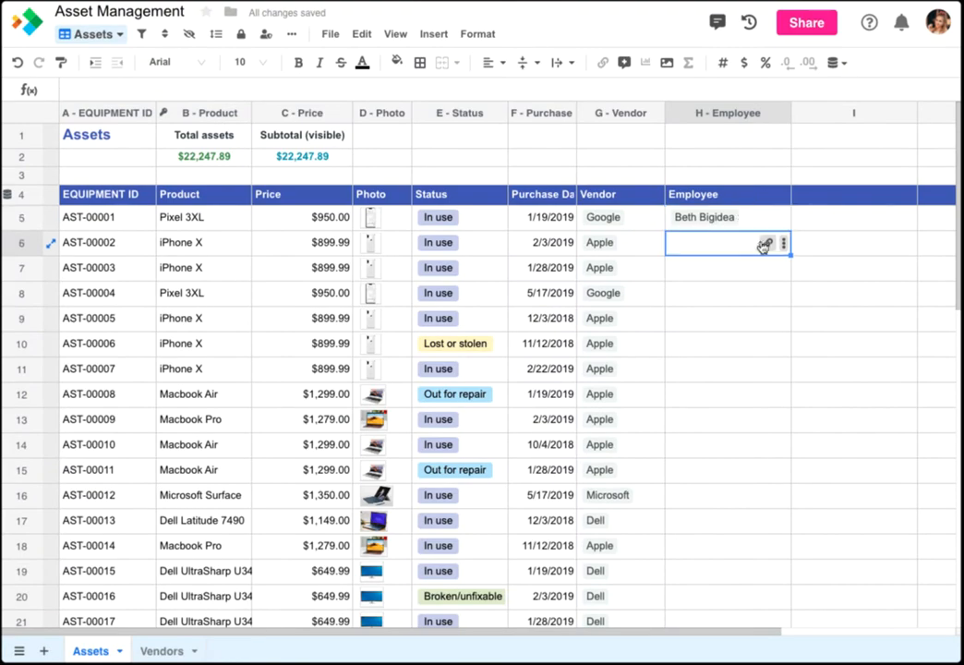
{"action": "left_click", "coordinate": [766, 243]}
{"action": "left_click", "coordinate": [349, 279]}
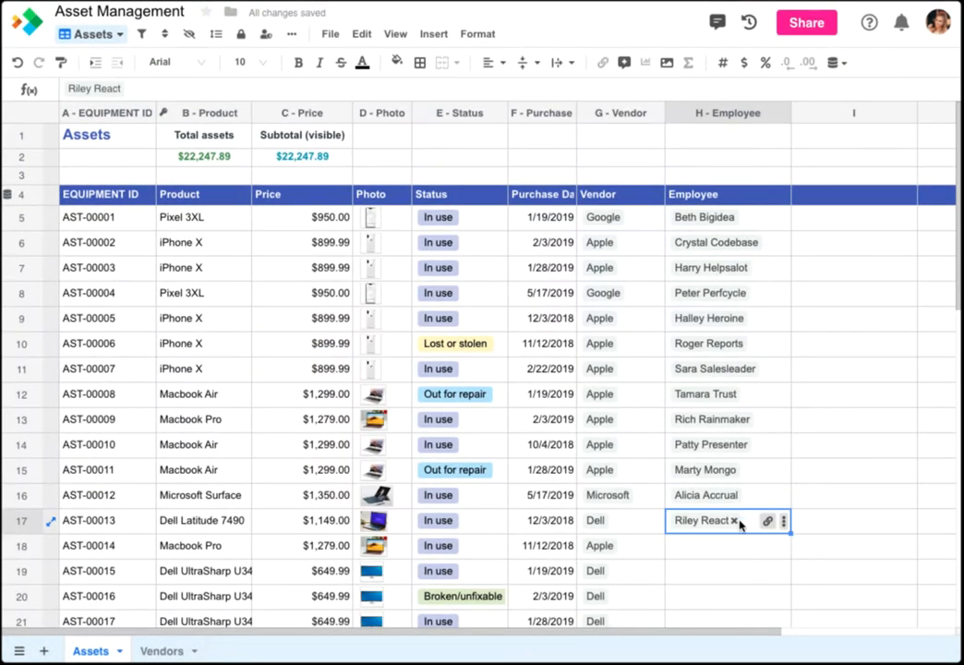
View the employee record linked to AST-00001 and its San Francisco location, and check the Assets column in the Employee Directory.
{"action": "left_click", "coordinate": [722, 218]}
{"action": "left_click", "coordinate": [718, 222]}
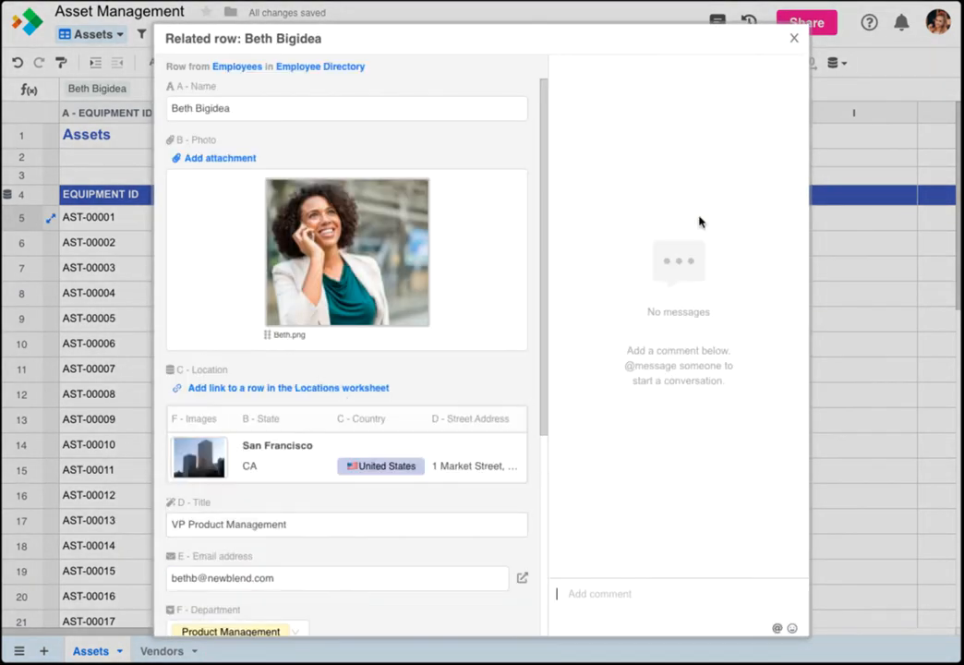
{"action": "left_click", "coordinate": [329, 453]}
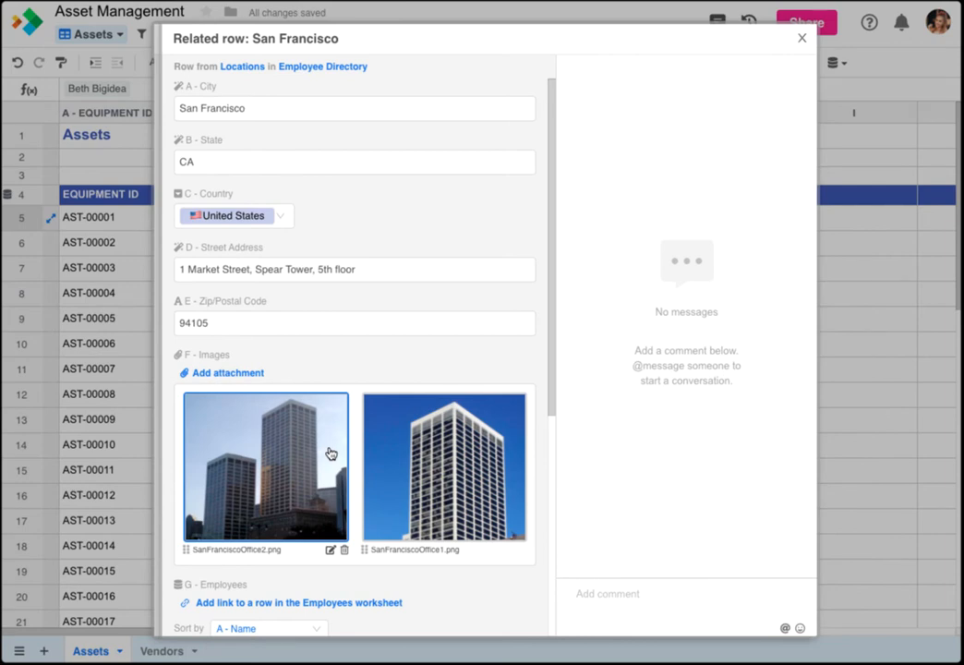
{"action": "left_click", "coordinate": [307, 67]}
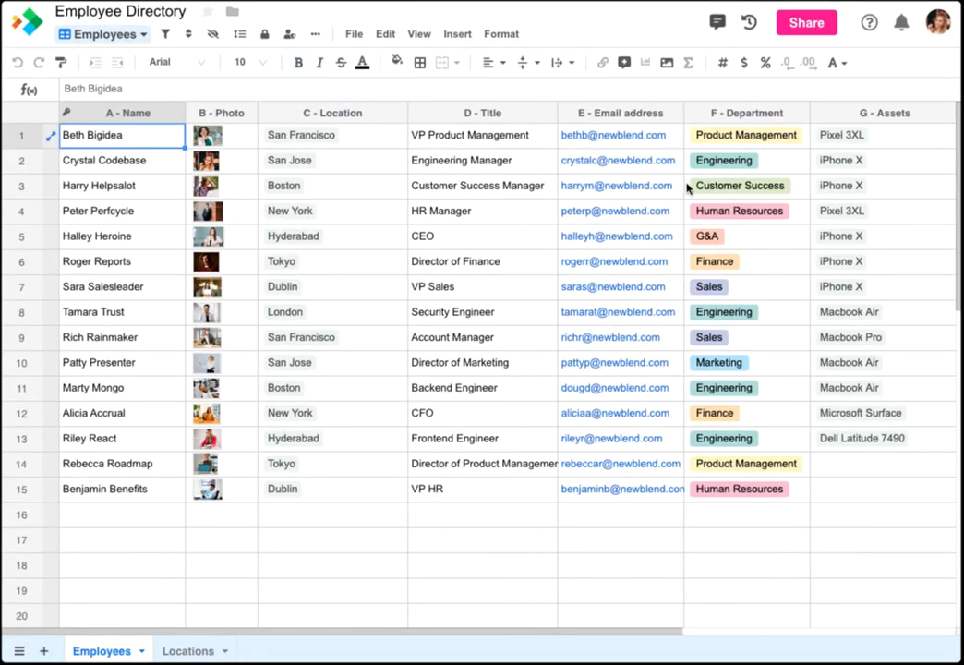
{"action": "left_click", "coordinate": [892, 137]}
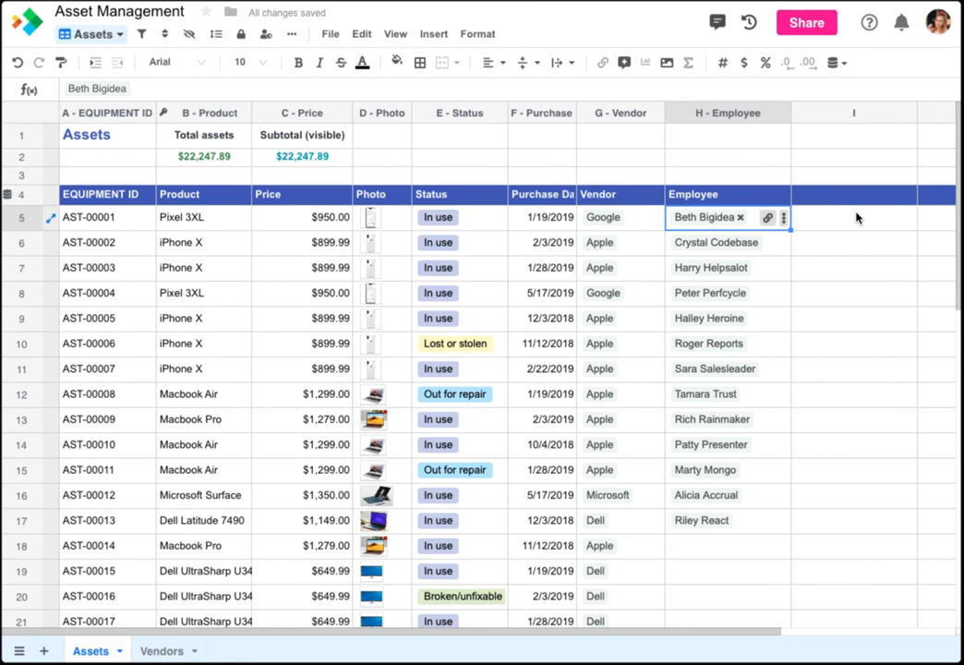
Make column I of the Assets sheet a Related row lookup of the Employee column's Email address, named Email.
{"action": "left_click", "coordinate": [908, 194]}
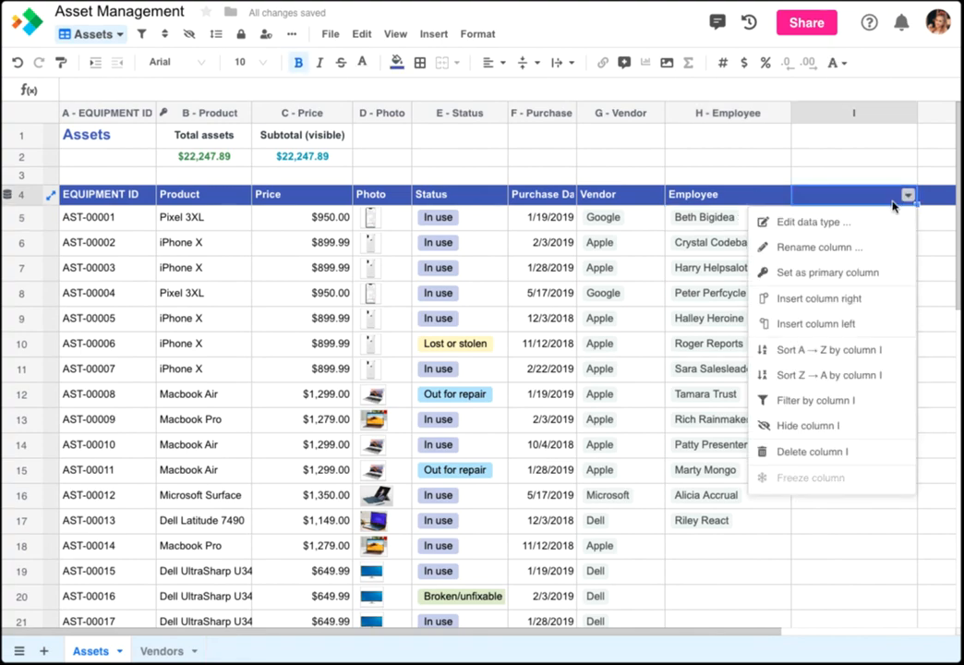
{"action": "left_click", "coordinate": [813, 221]}
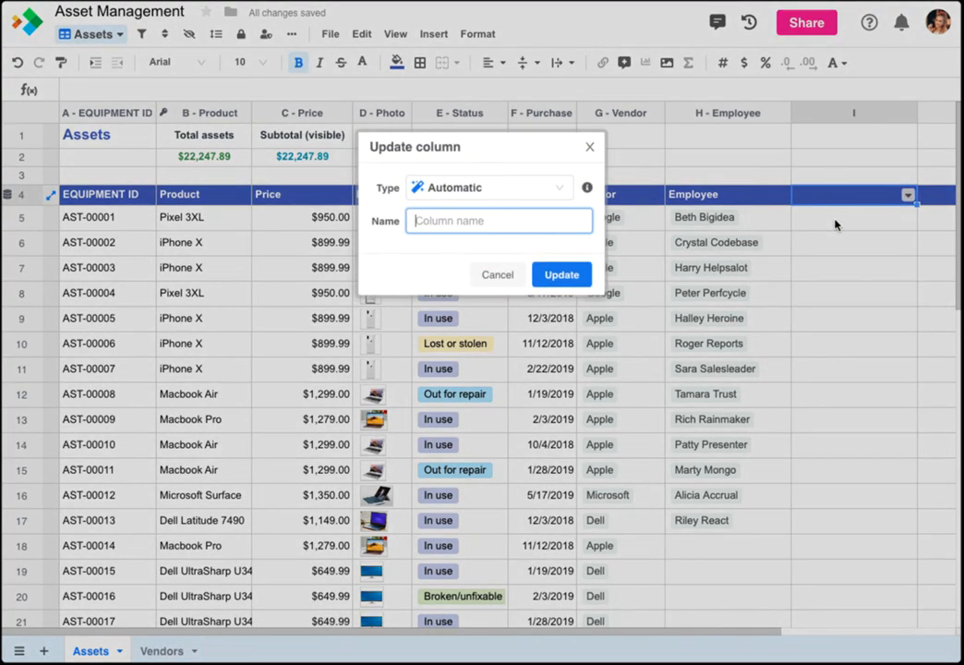
{"action": "left_click", "coordinate": [558, 190]}
{"action": "left_click", "coordinate": [477, 421]}
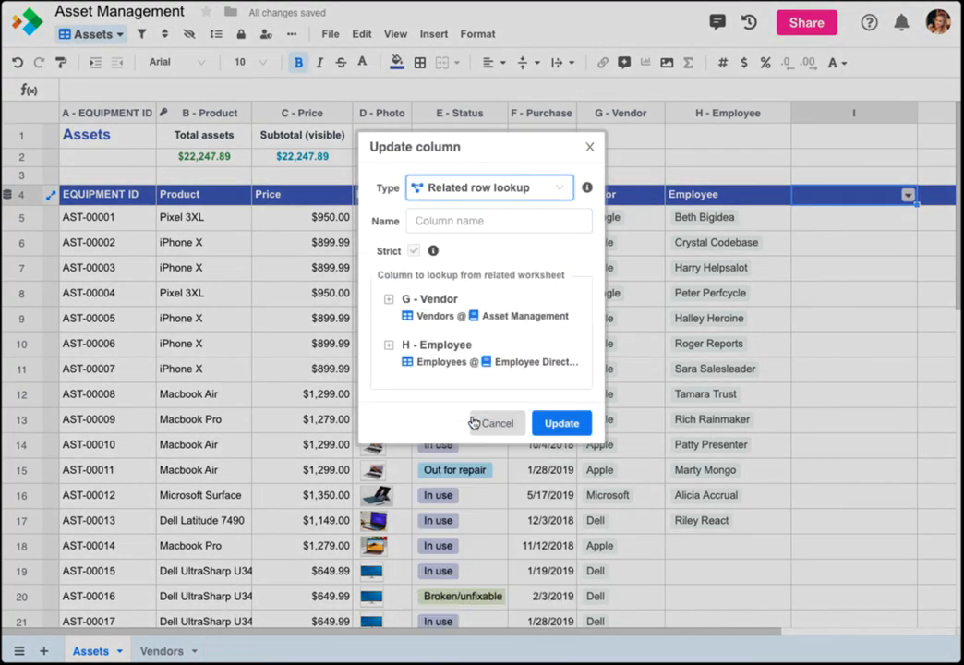
{"action": "left_click", "coordinate": [389, 345]}
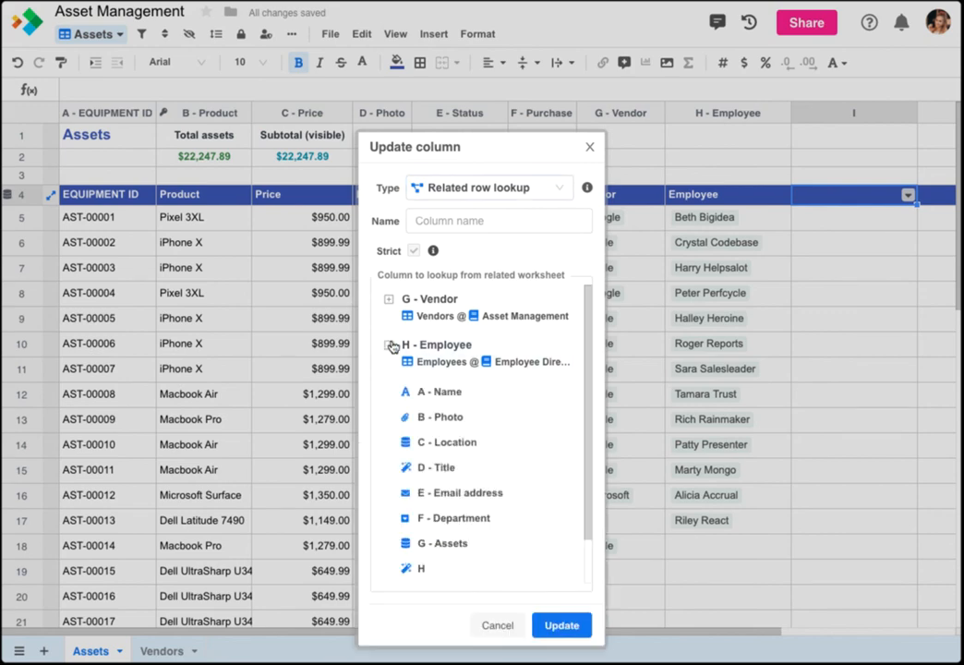
{"action": "left_click", "coordinate": [442, 490]}
{"action": "left_click", "coordinate": [468, 221]}
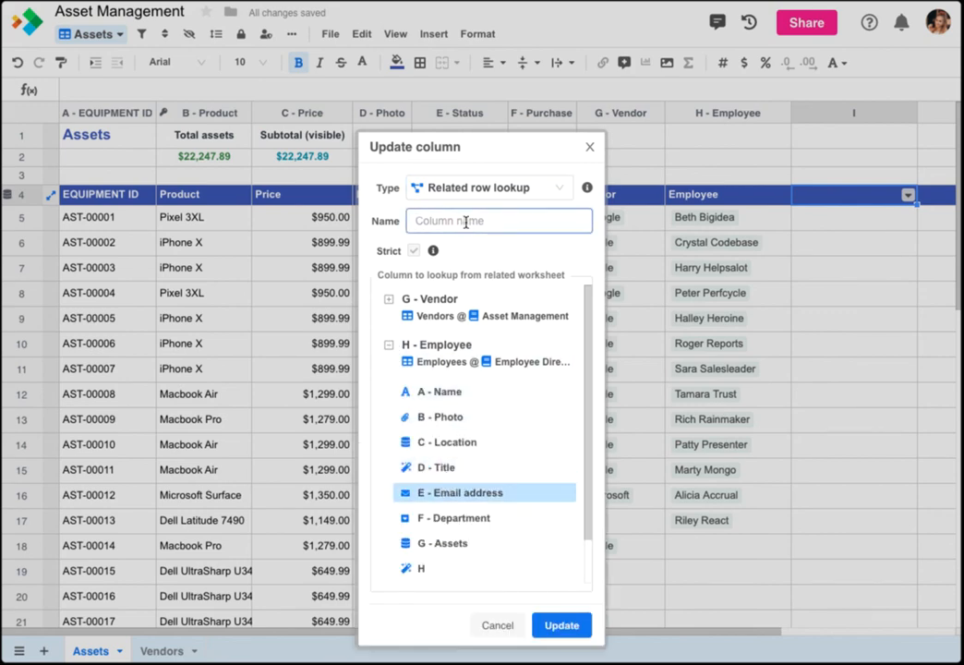
{"action": "type", "text": "Email"}
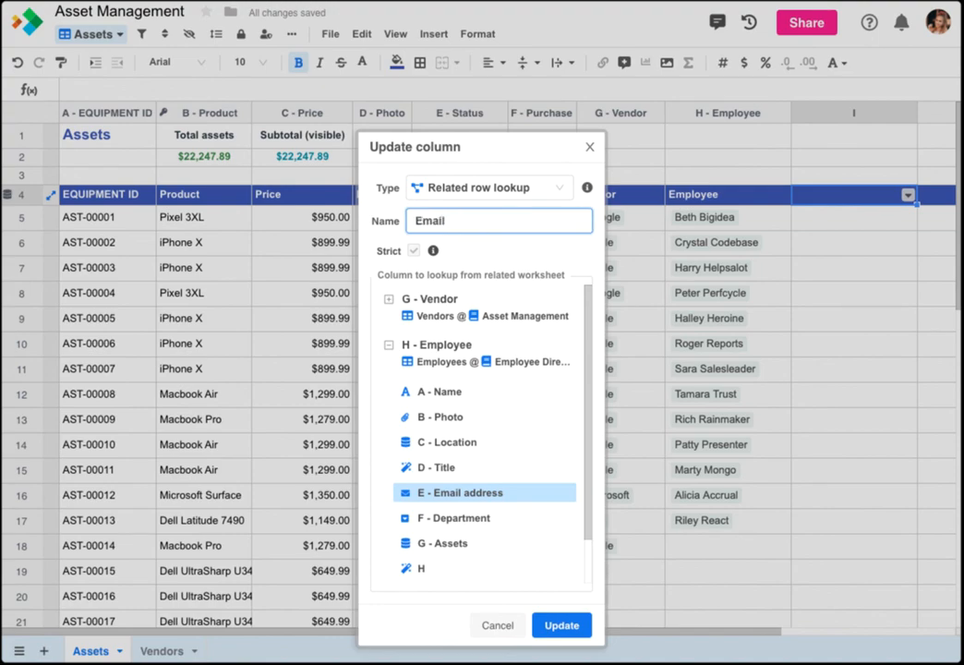
{"action": "left_click", "coordinate": [551, 626]}
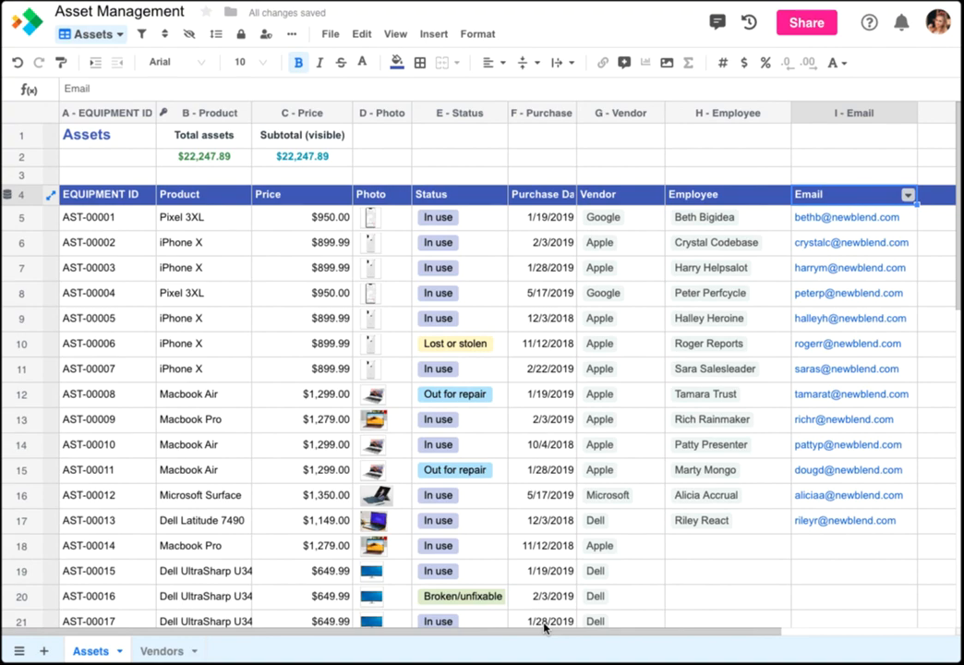
Link the Employee cell of AST-00014 to the Director of Product Management's row.
{"action": "left_click", "coordinate": [750, 547]}
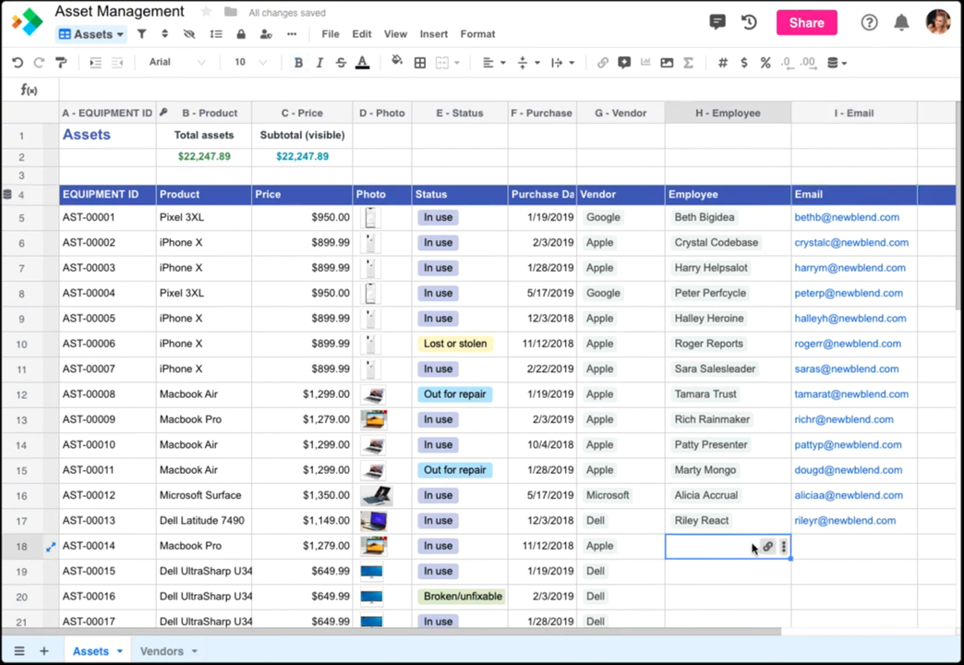
{"action": "left_click", "coordinate": [768, 547]}
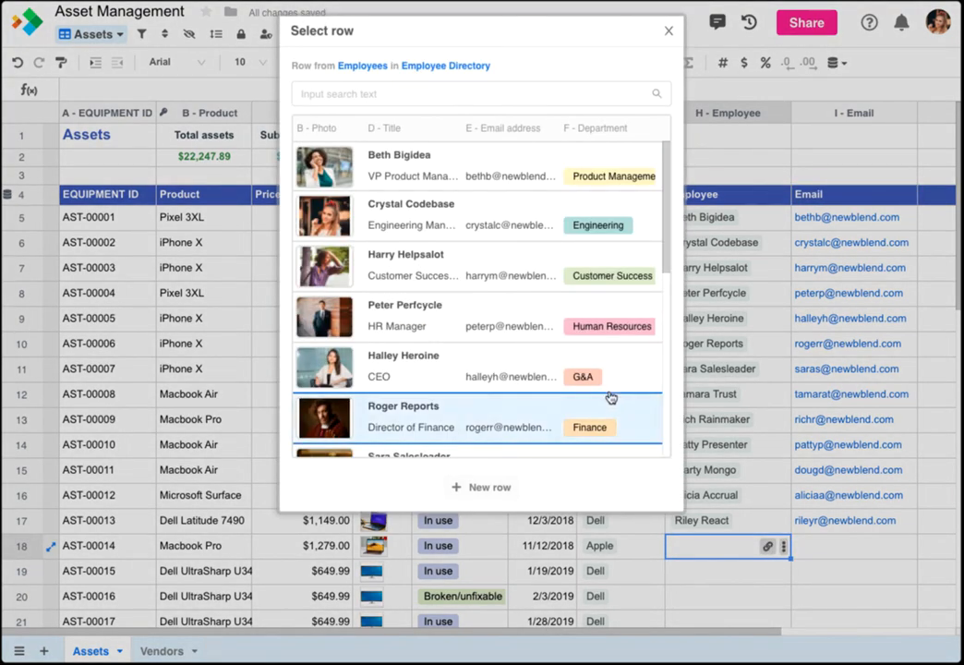
{"action": "scroll", "coordinate": [610, 397], "scroll_direction": "down", "scroll_amount": 5}
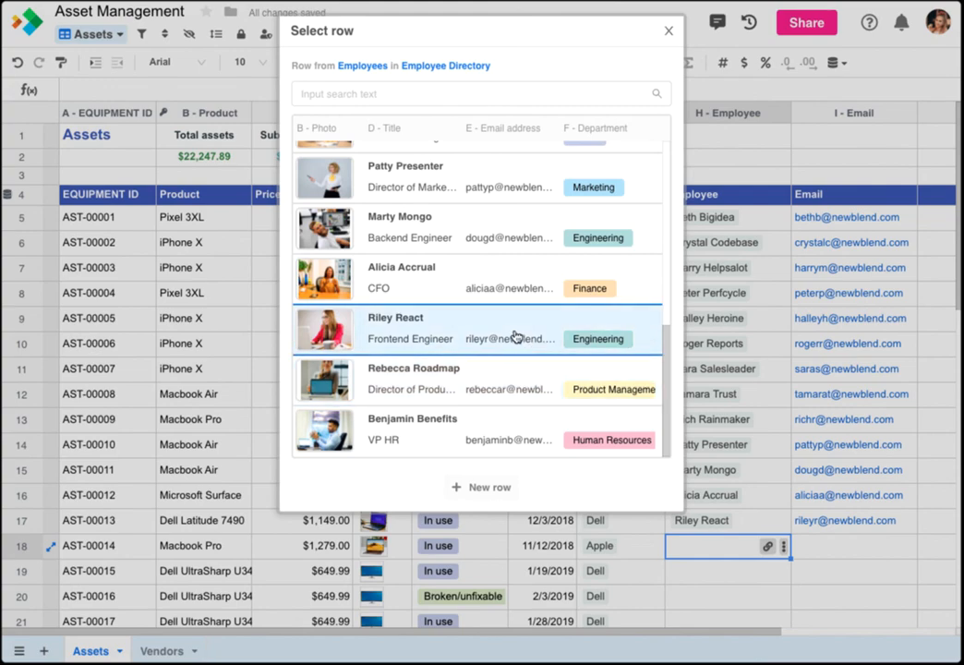
{"action": "left_click", "coordinate": [474, 380]}
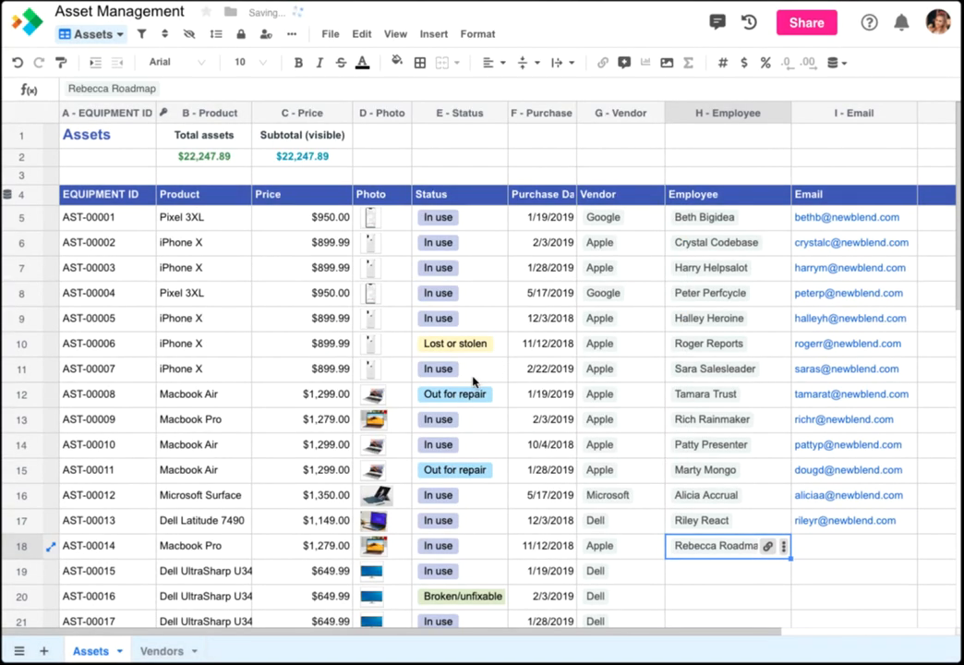